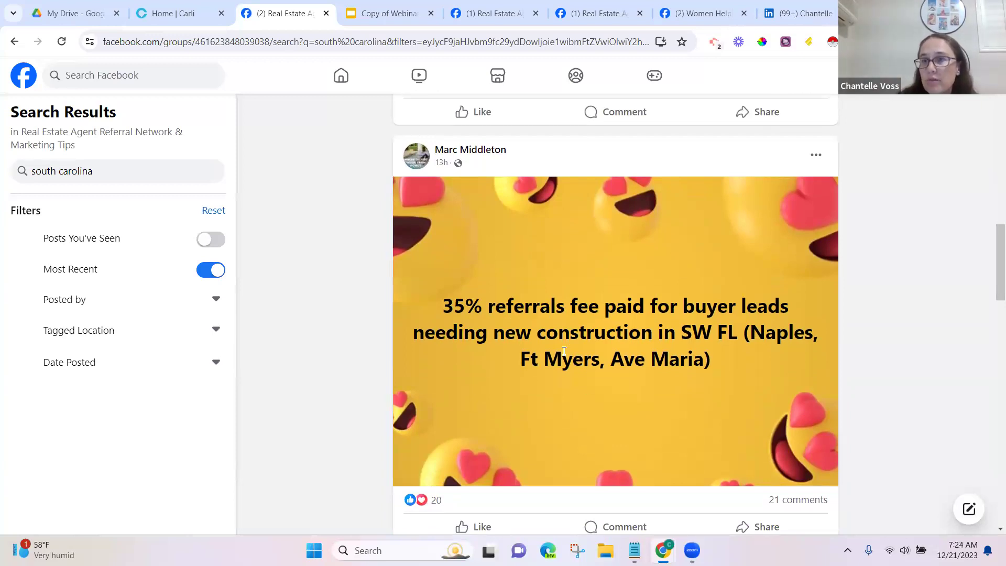
Step: Review the agents' comments on the group post seeking to refer a buyer in Spartanburg SC, and close the post
scroll(543, 295, up, 3)
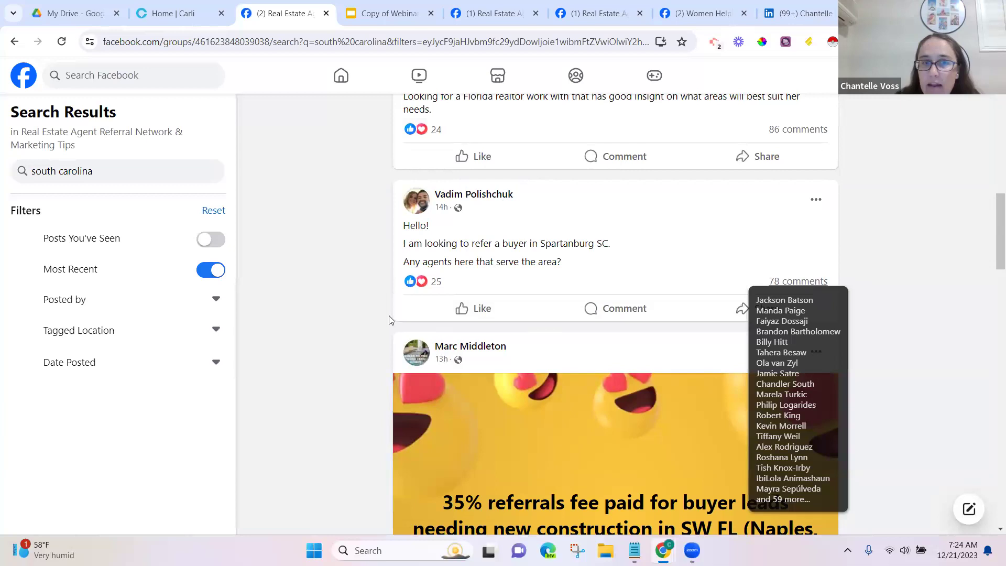
click(415, 226)
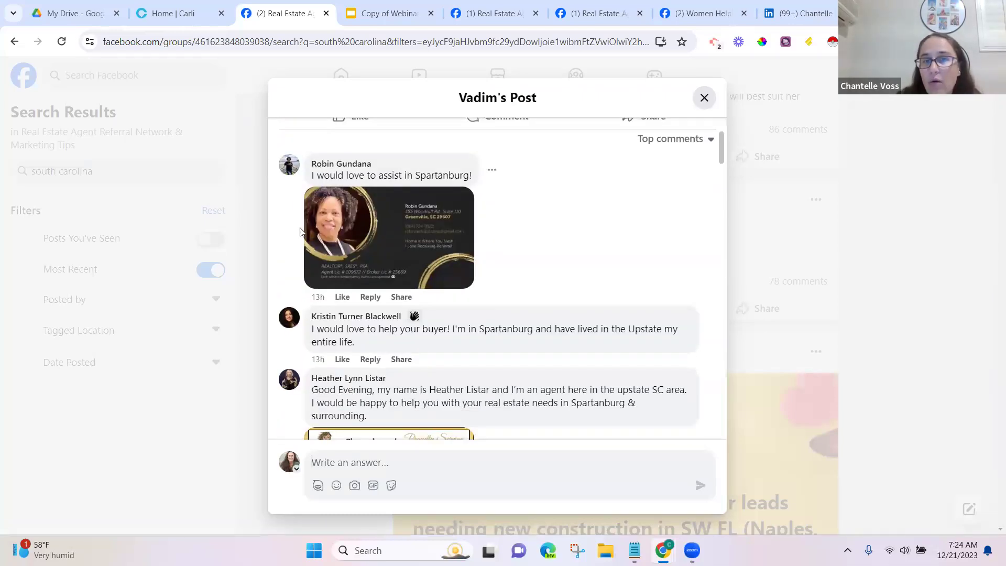
scroll(451, 231, down, 3)
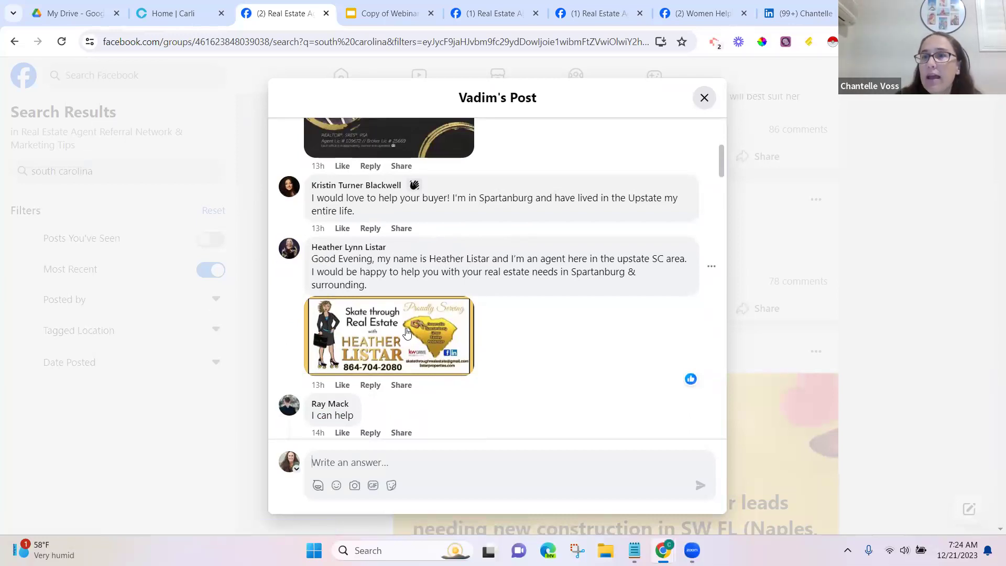
scroll(348, 373, down, 1)
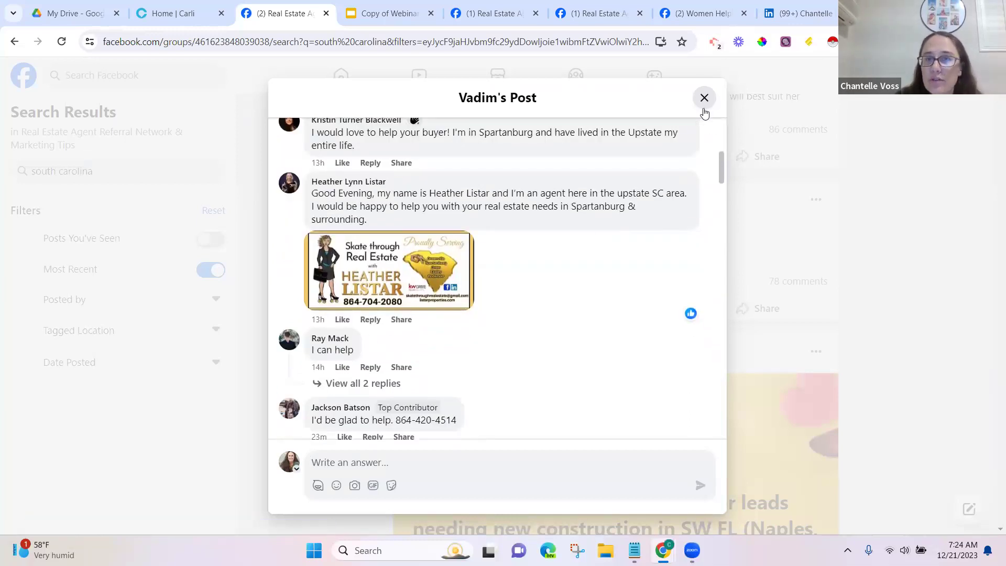
click(704, 98)
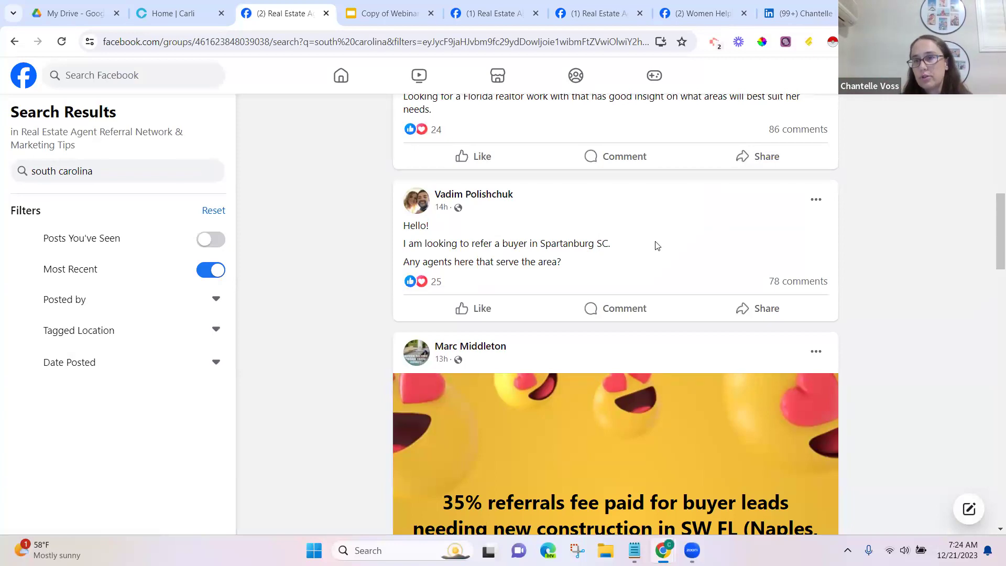
Step: Switch to Carli and start a new post in its post scheduler
click(195, 14)
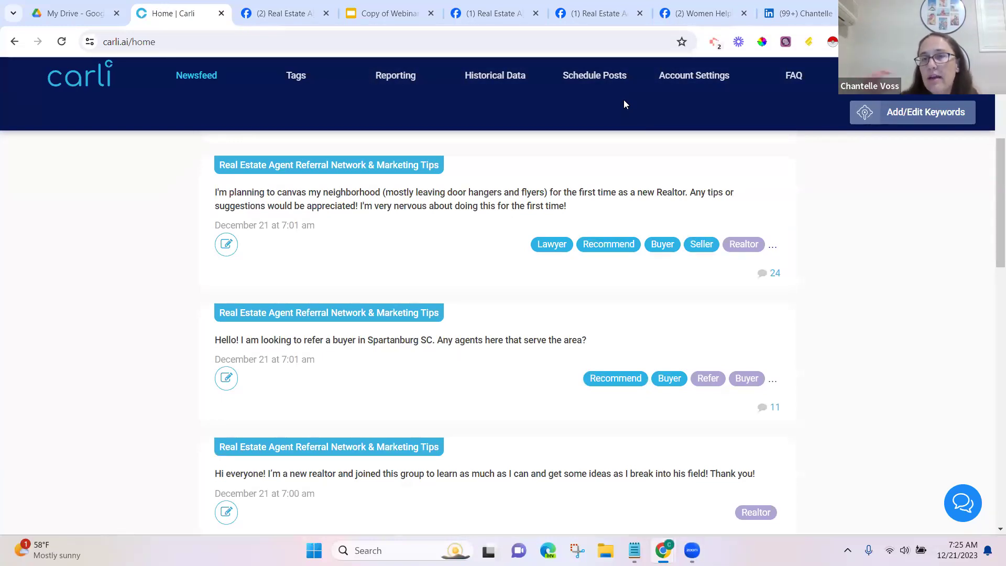
click(604, 80)
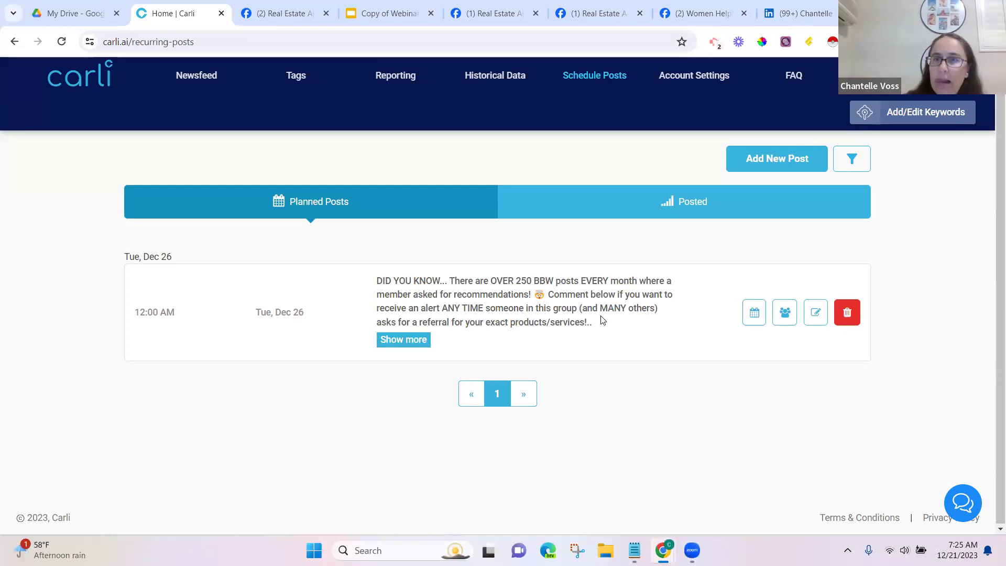
click(797, 158)
scroll(920, 255, down, 1)
scroll(928, 267, down, 1)
scroll(339, 307, up, 2)
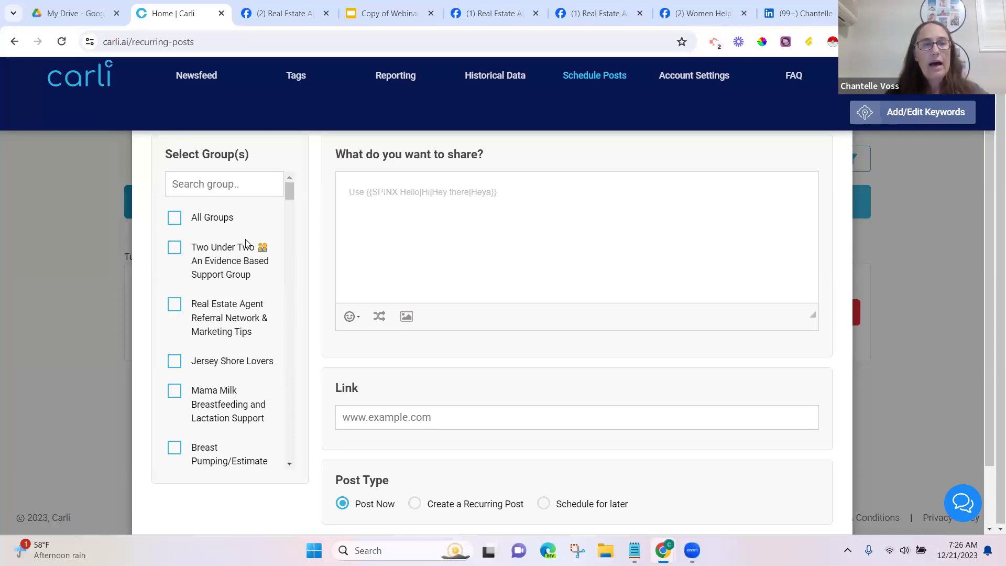
Step: Select the group Boston Business Women: A Community for Women in New England as the post's destination
scroll(191, 305, down, 3)
scroll(191, 305, down, 5)
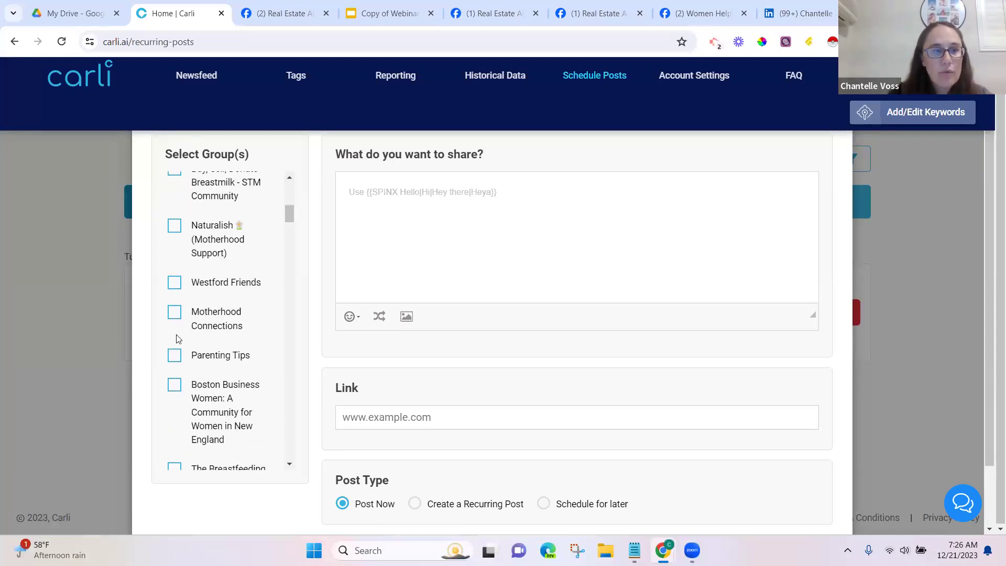
click(225, 255)
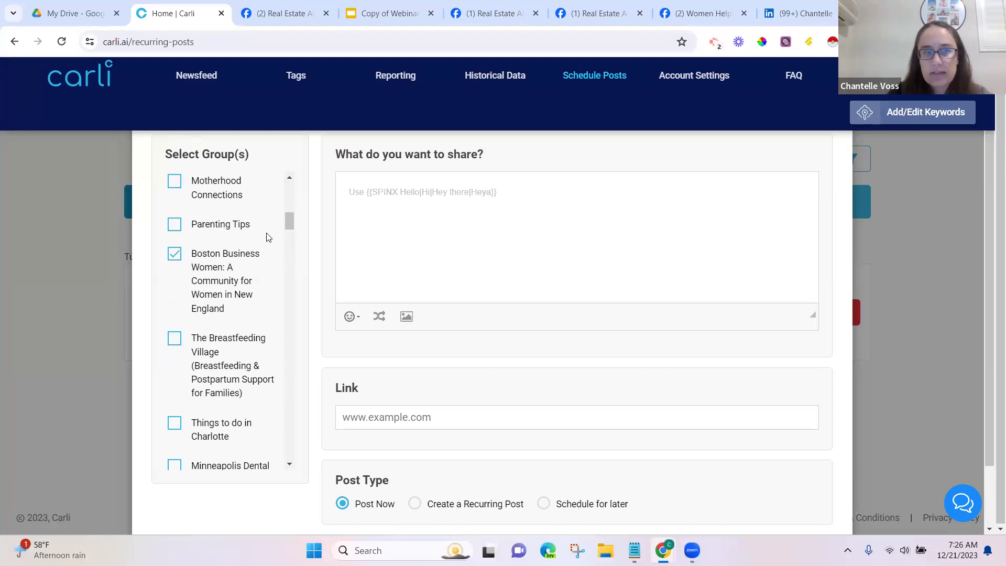
click(453, 203)
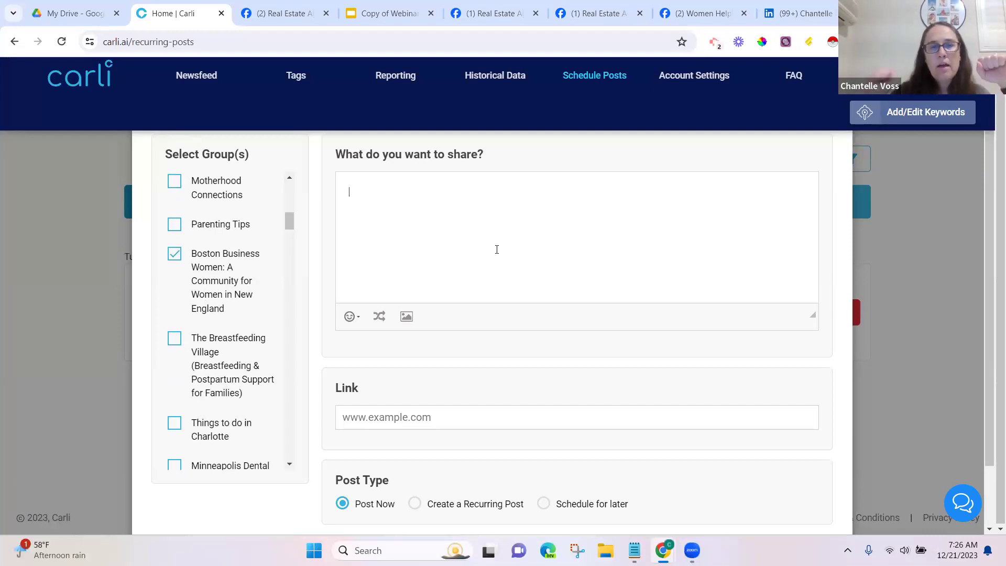
click(406, 316)
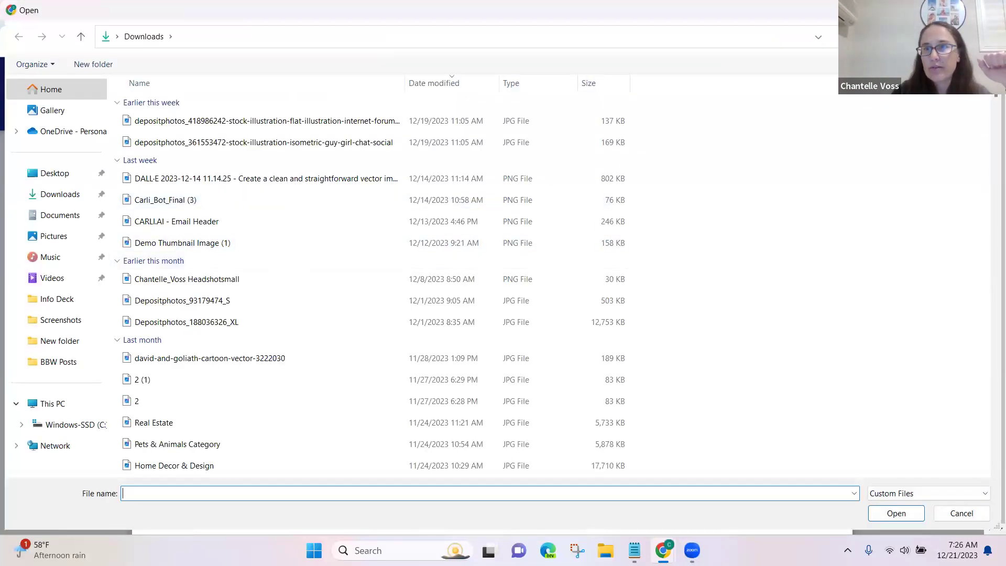
key(Escape)
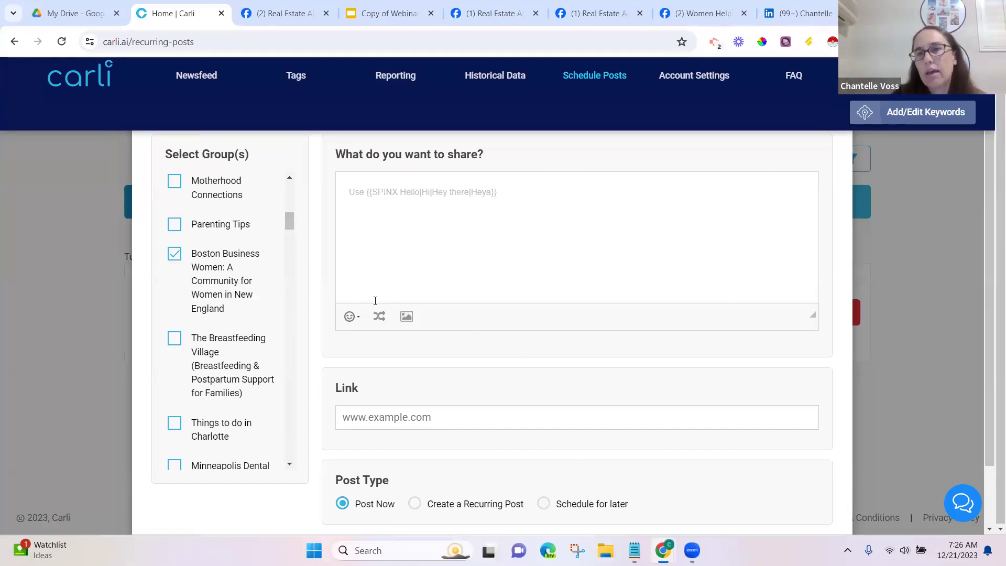
Step: Set the post type to Create a Recurring Post
scroll(438, 365, down, 2)
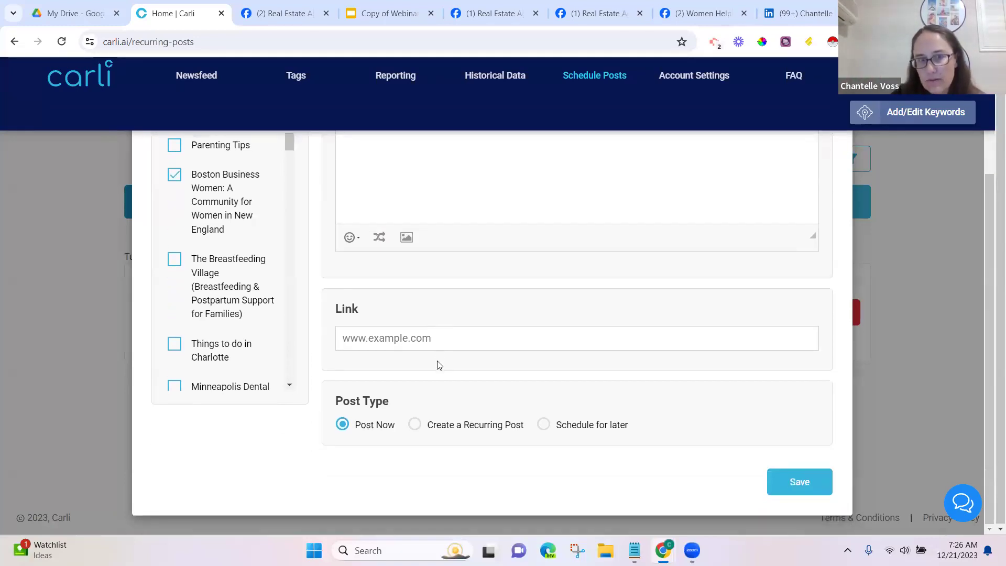
scroll(408, 335, up, 2)
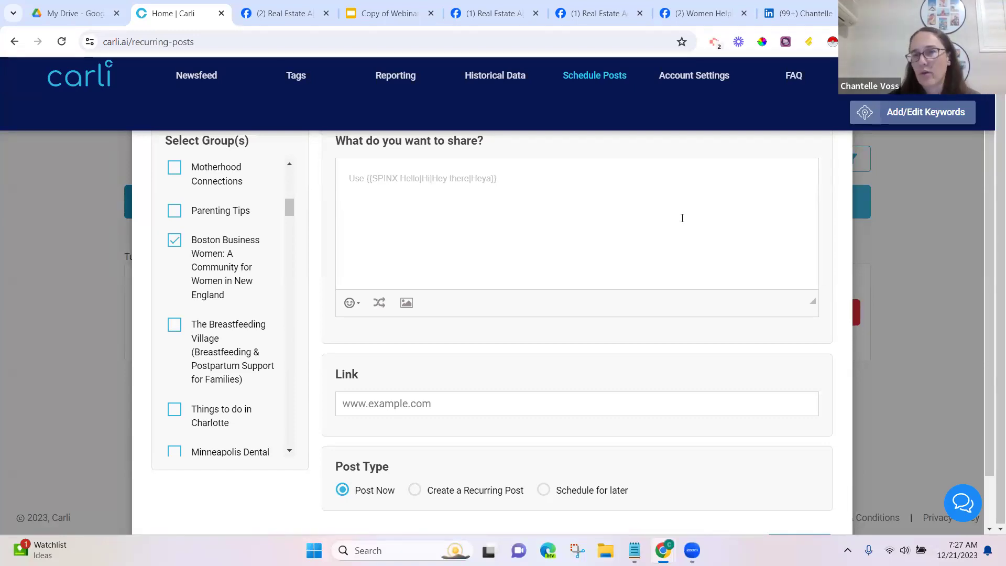
scroll(467, 297, down, 2)
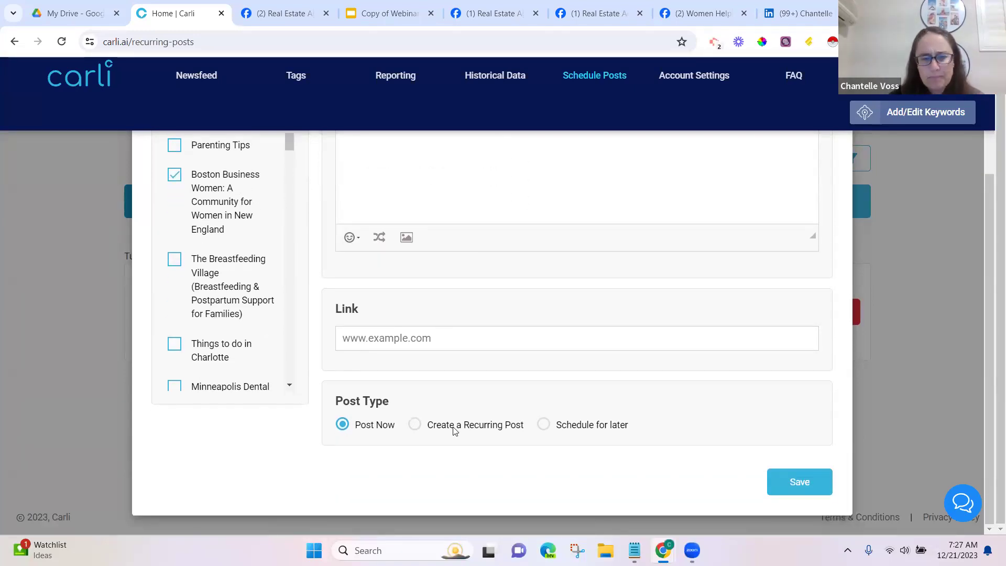
click(414, 424)
scroll(756, 350, down, 2)
scroll(756, 351, down, 1)
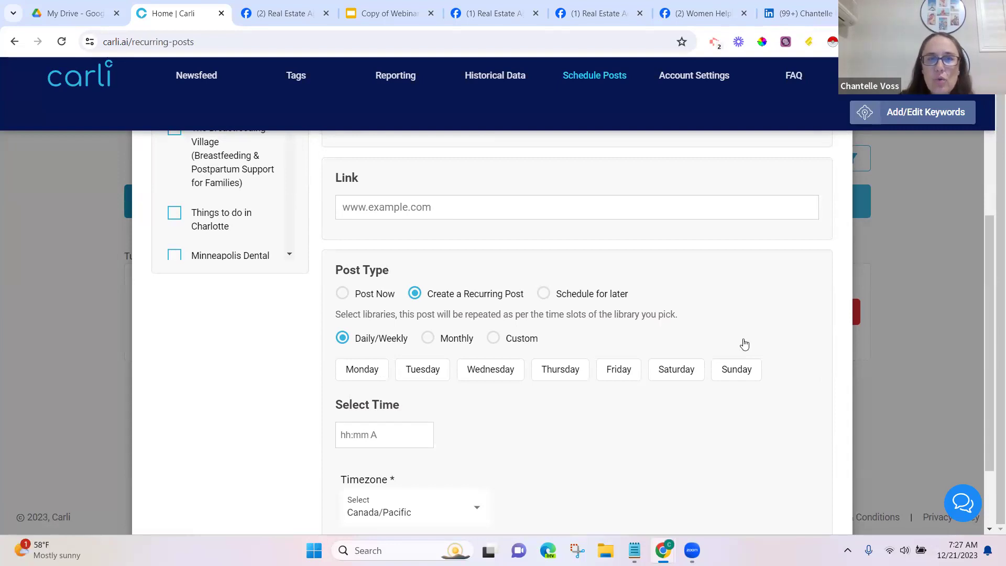
Step: Set the daily/weekly recurrence to Thursday, Friday and Saturday
scroll(742, 341, down, 2)
scroll(744, 343, up, 1)
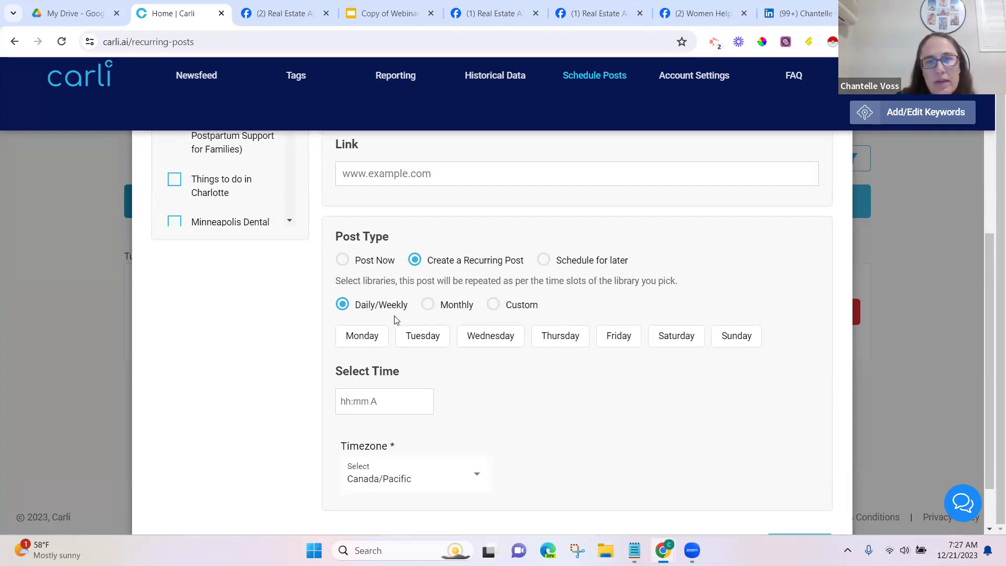
click(559, 338)
click(625, 341)
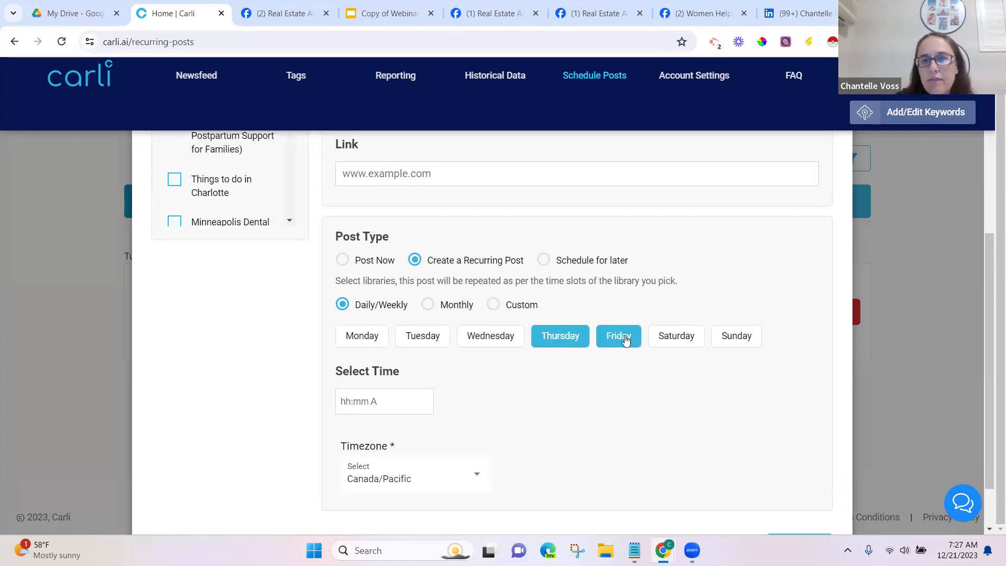
click(680, 341)
scroll(497, 381, down, 1)
scroll(497, 381, down, 1)
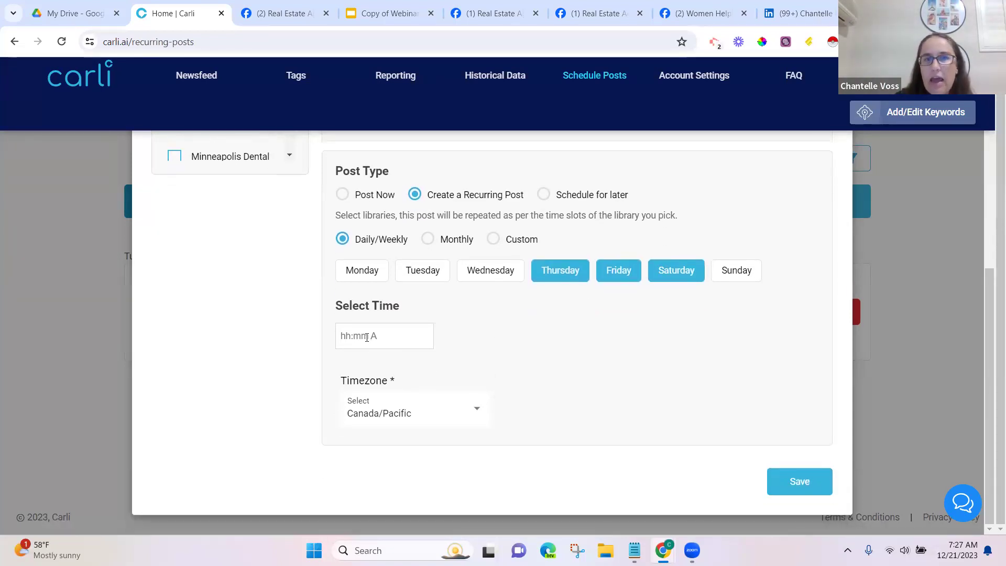
scroll(673, 391, up, 5)
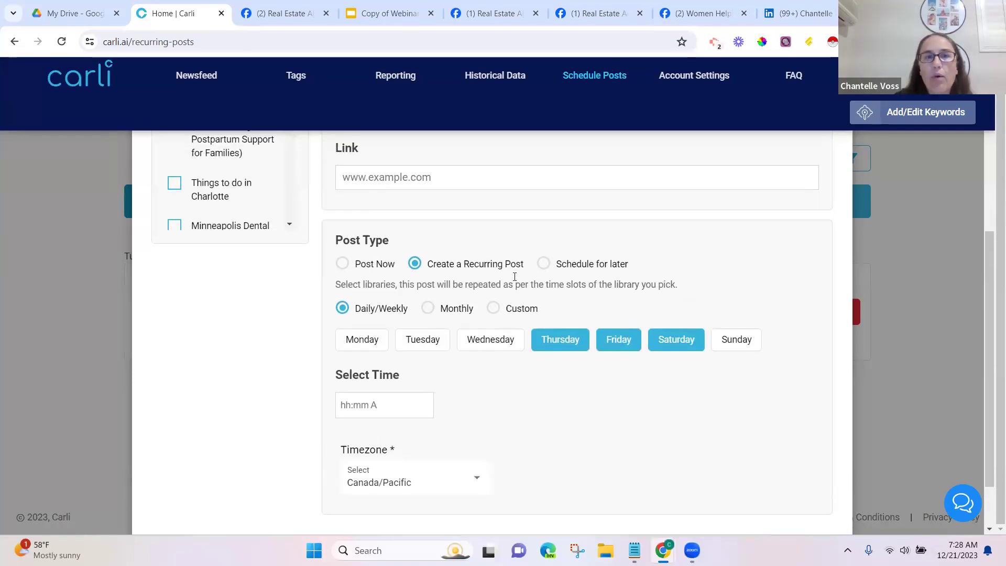
scroll(438, 206, up, 3)
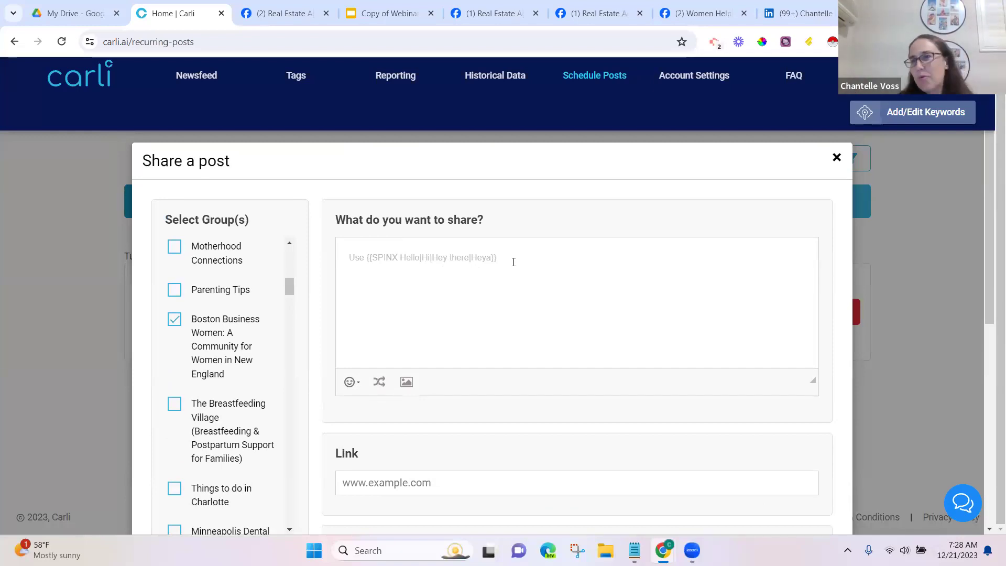
scroll(498, 341, down, 5)
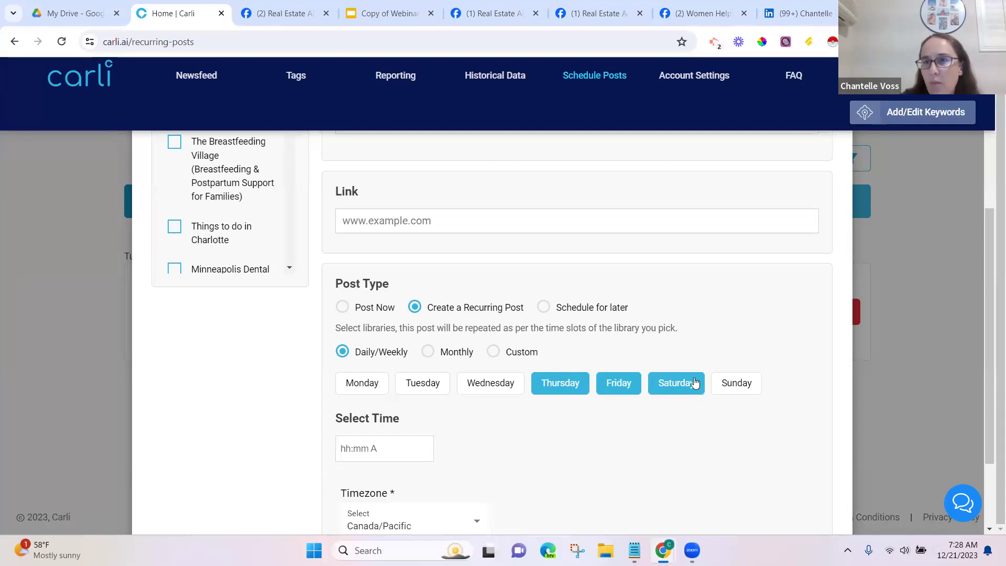
scroll(934, 380, down, 2)
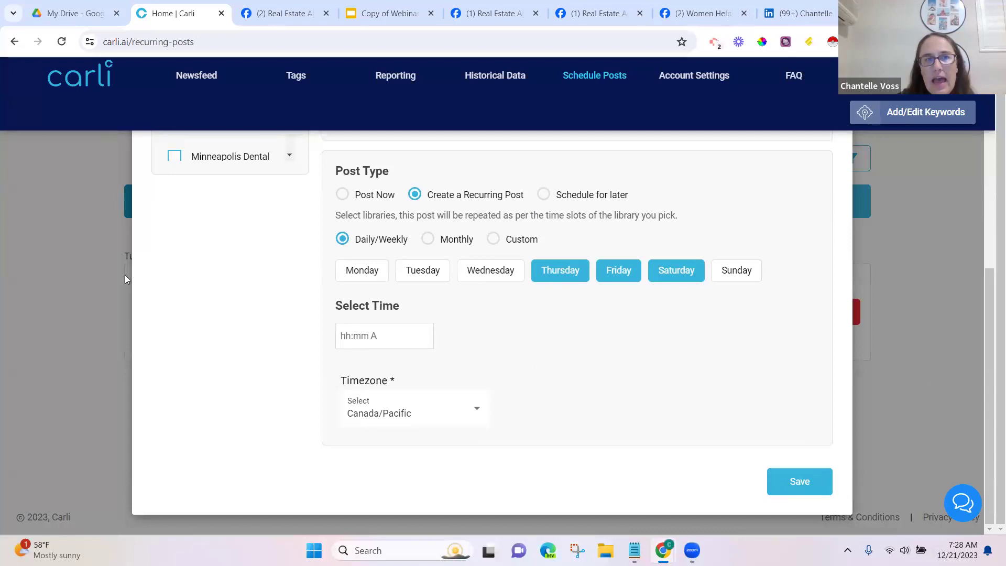
scroll(543, 294, up, 5)
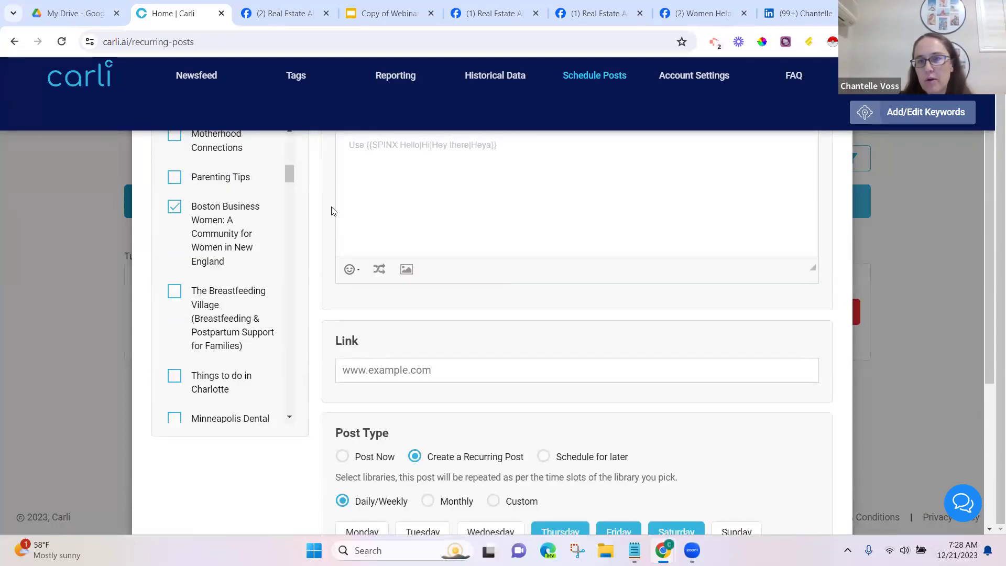